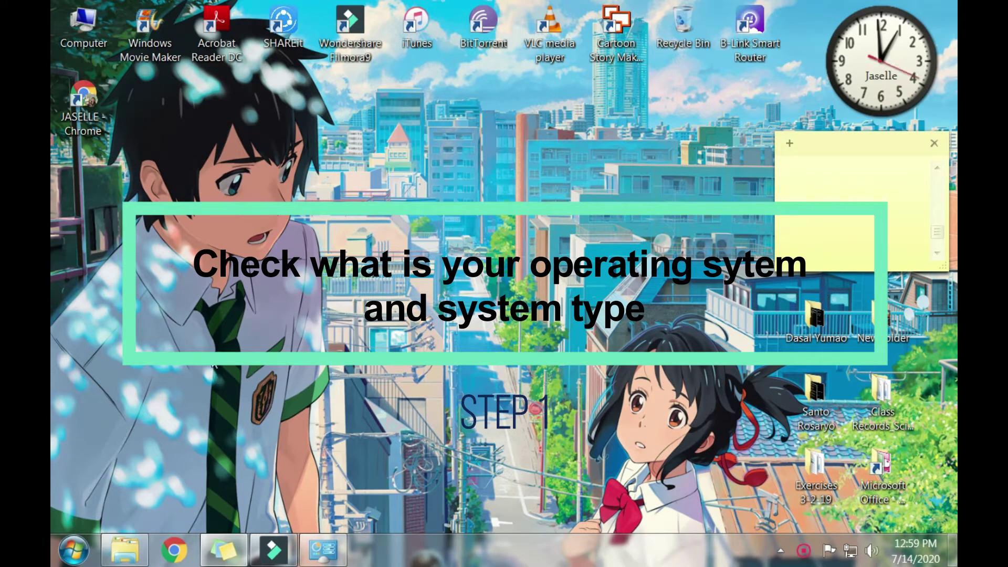
# Step: Check Computer Properties to confirm Windows 7 Ultimate, 64-bit, then close the windows
pyautogui.doubleClick(82, 9)
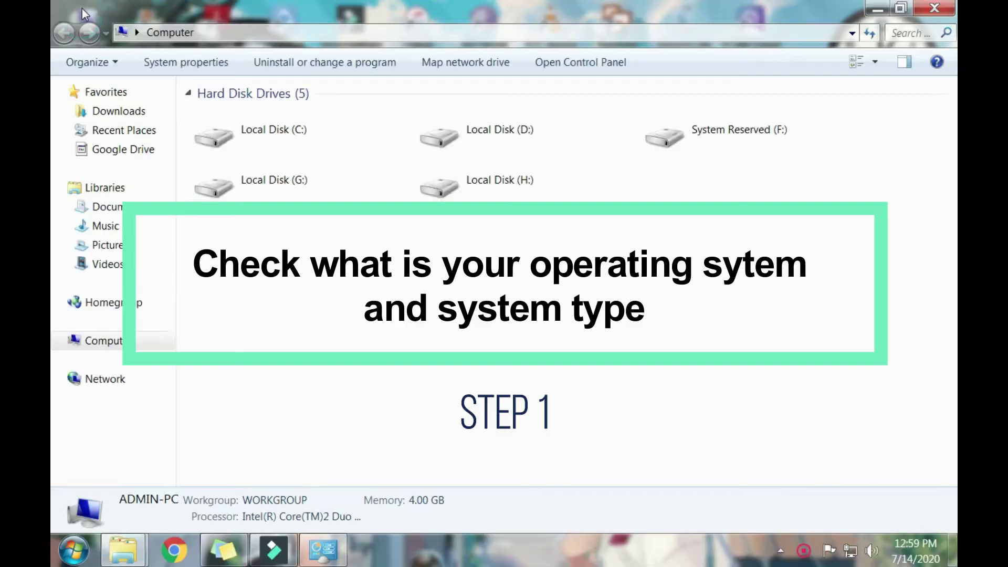
pyautogui.rightClick(358, 334)
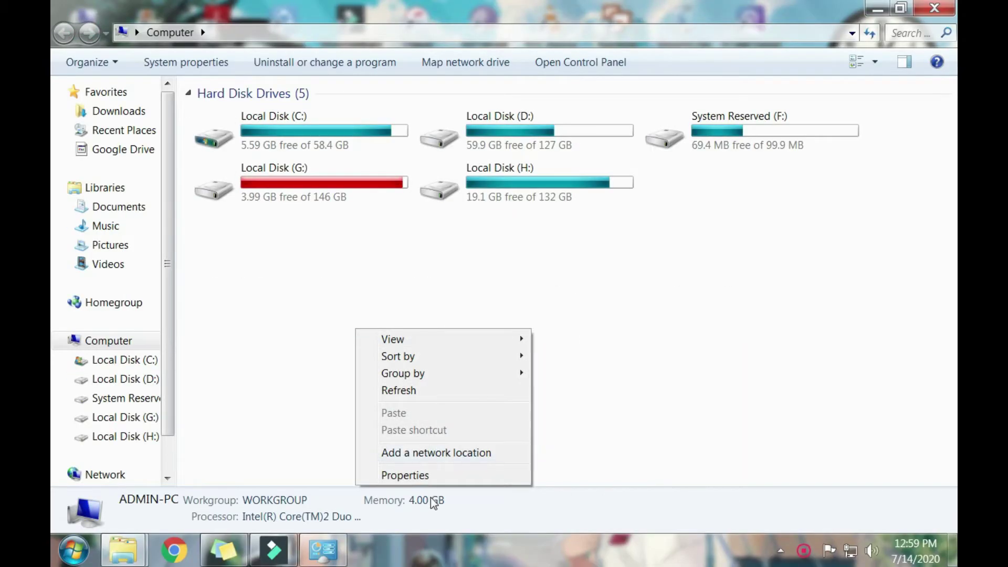
pyautogui.click(436, 476)
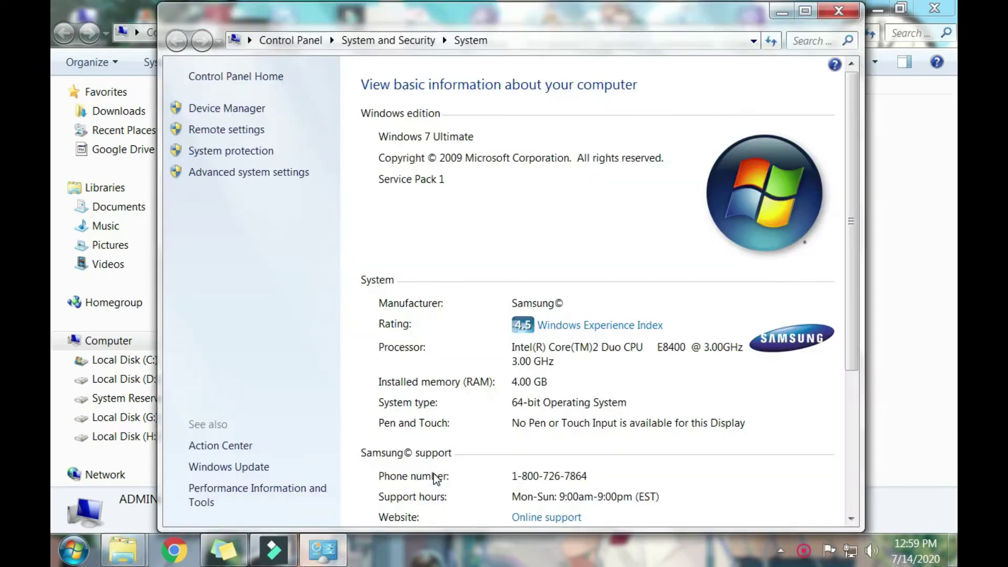
pyautogui.scroll(-1, 570, 420)
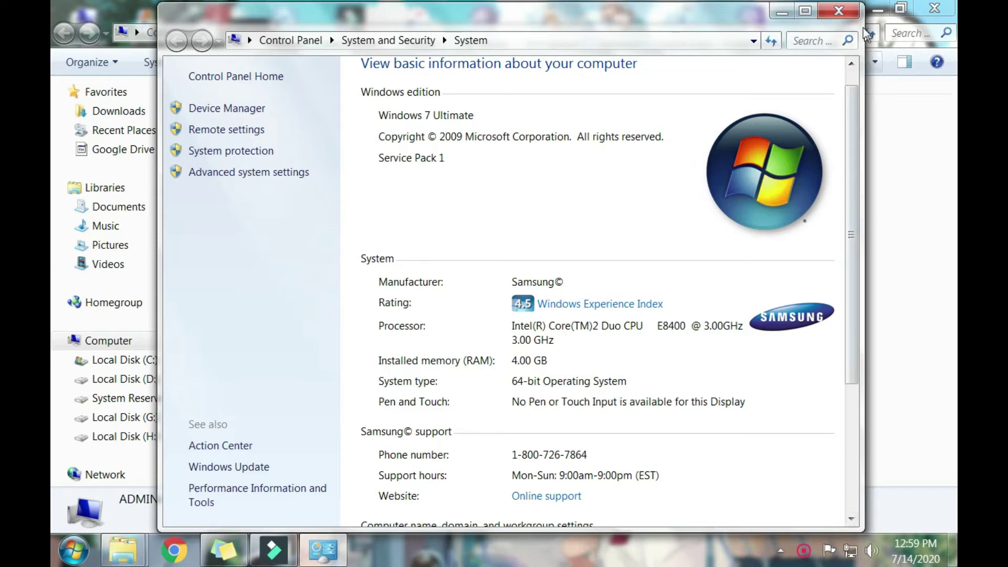
pyautogui.click(838, 10)
pyautogui.click(935, 8)
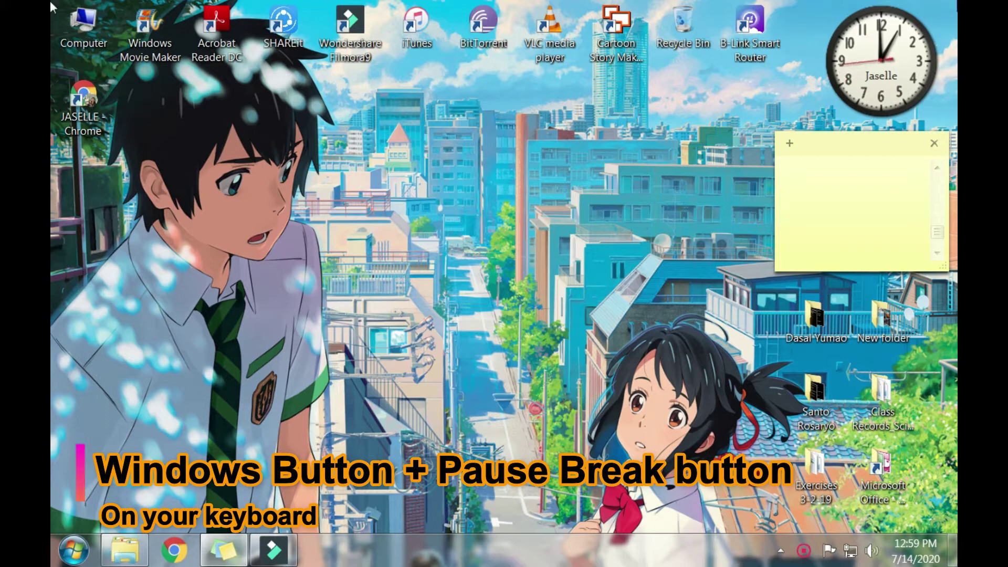
pyautogui.press('super+Pause')
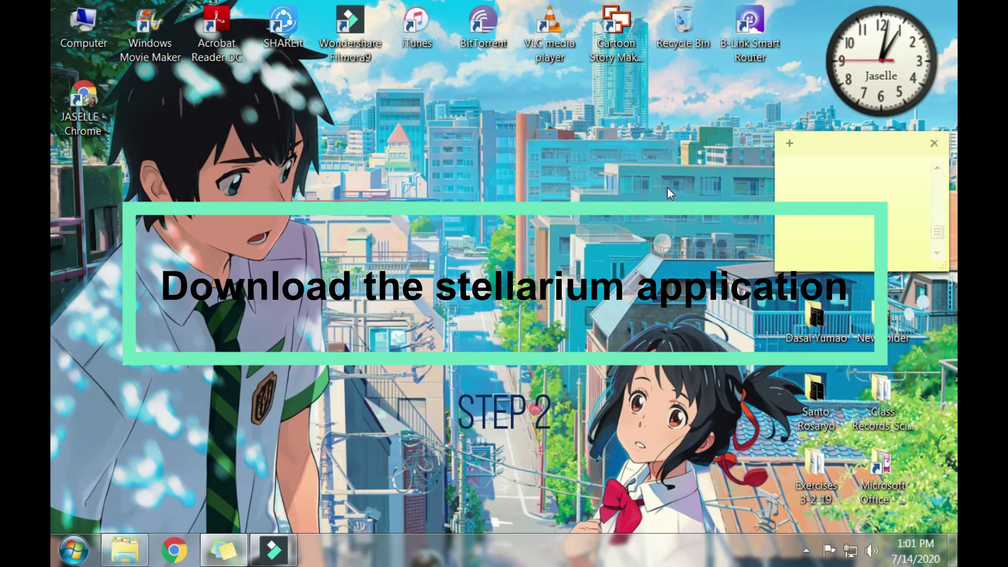
# Step: Go to stellarium.org in Chrome and download the Windows 64-bit installer, stellarium-0.20.2-win64.exe
pyautogui.click(95, 117)
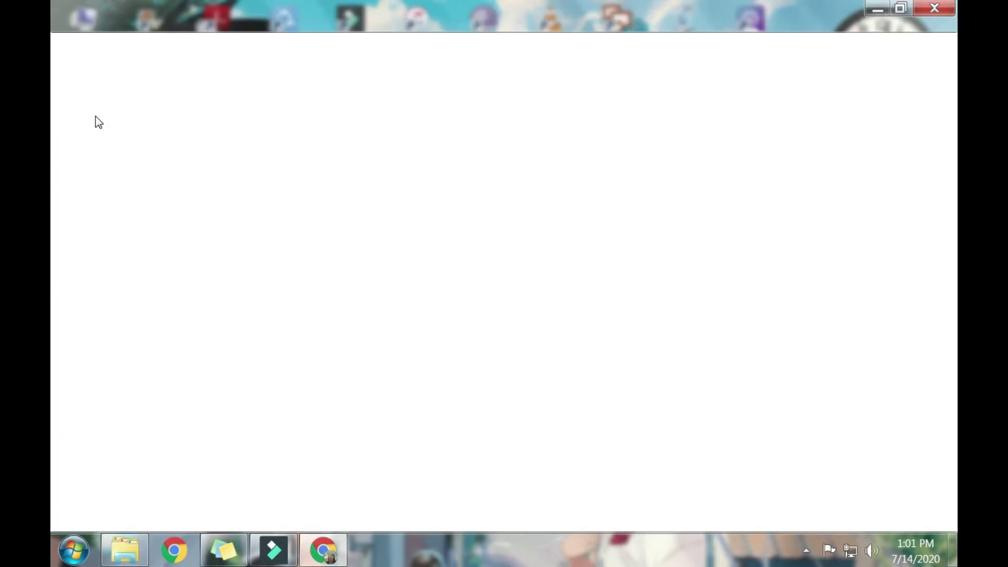
pyautogui.click(200, 43)
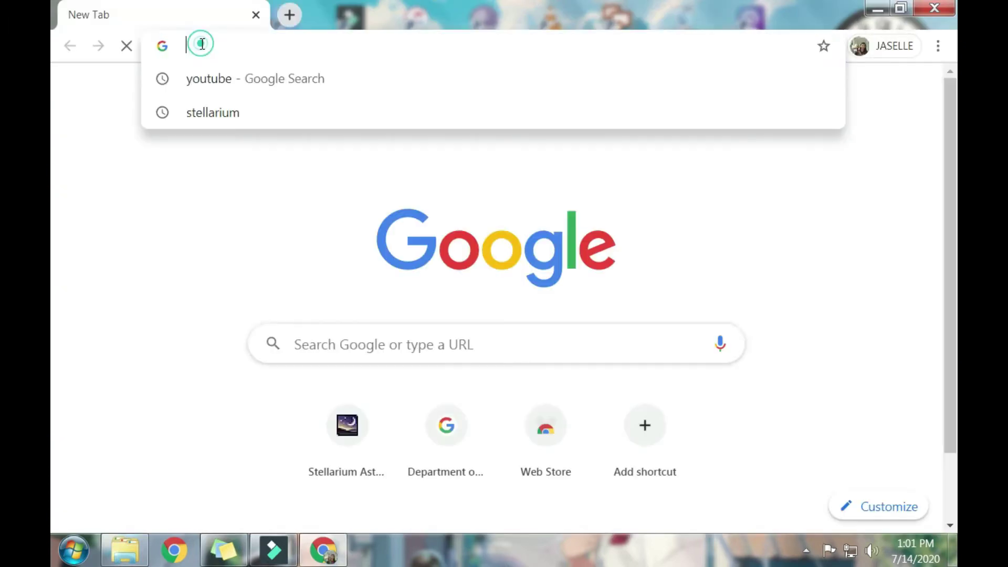
pyautogui.click(202, 45)
pyautogui.write('stellarium.org')
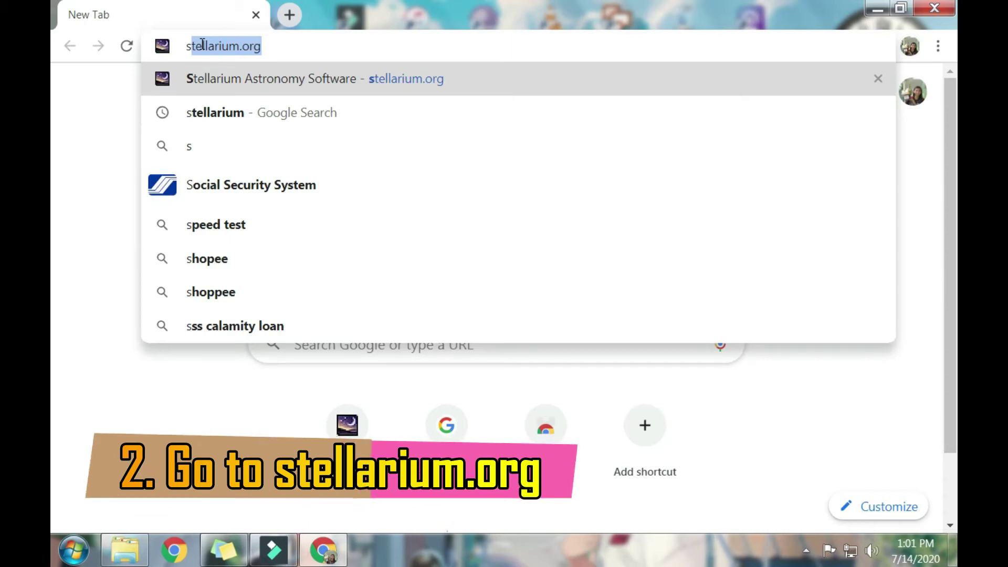
pyautogui.press('Right')
pyautogui.press('Return')
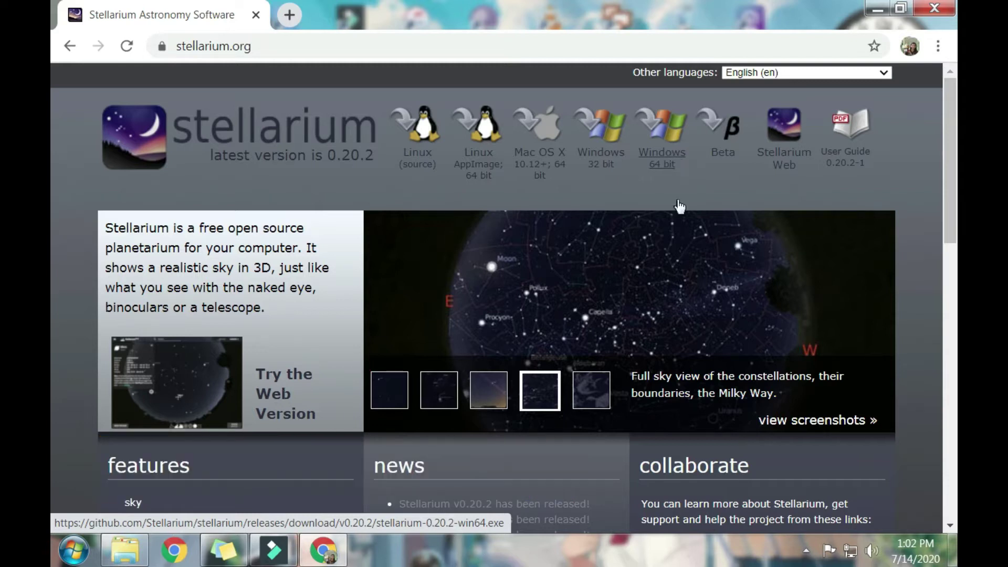
pyautogui.click(668, 156)
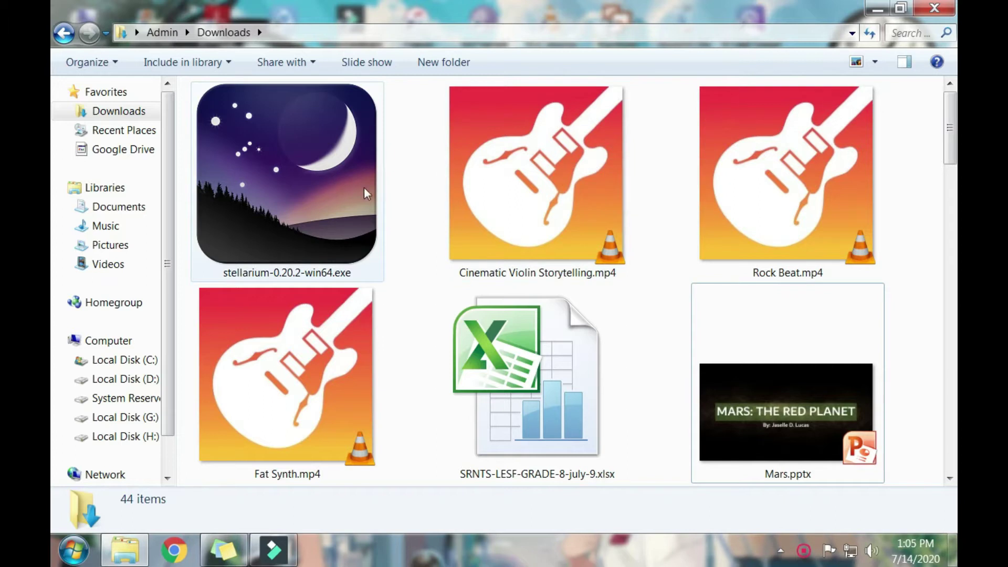
# Step: Run stellarium-0.20.2-win64.exe from Downloads past the security warning, keeping English as setup language
pyautogui.click(323, 187)
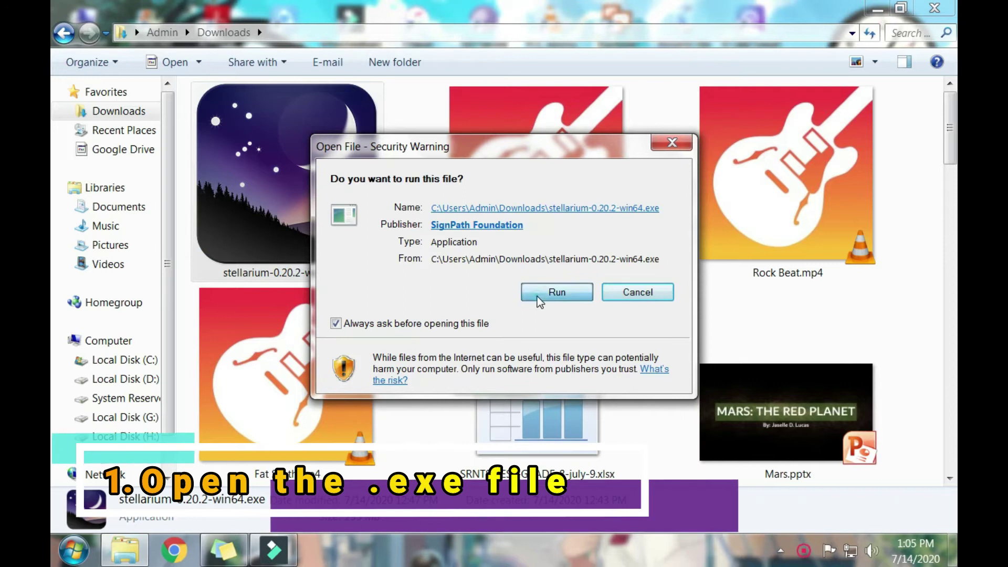
pyautogui.click(556, 292)
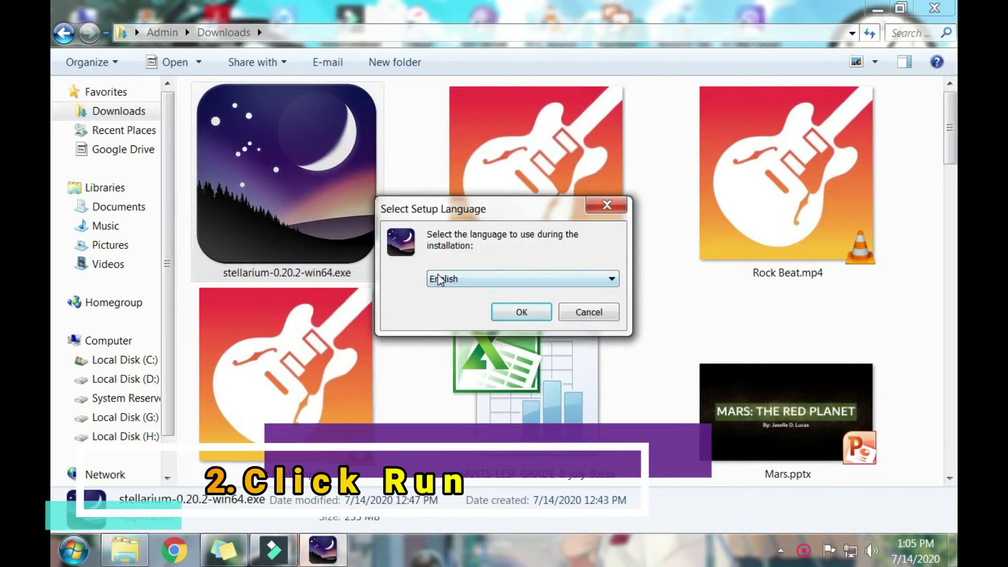
pyautogui.click(464, 280)
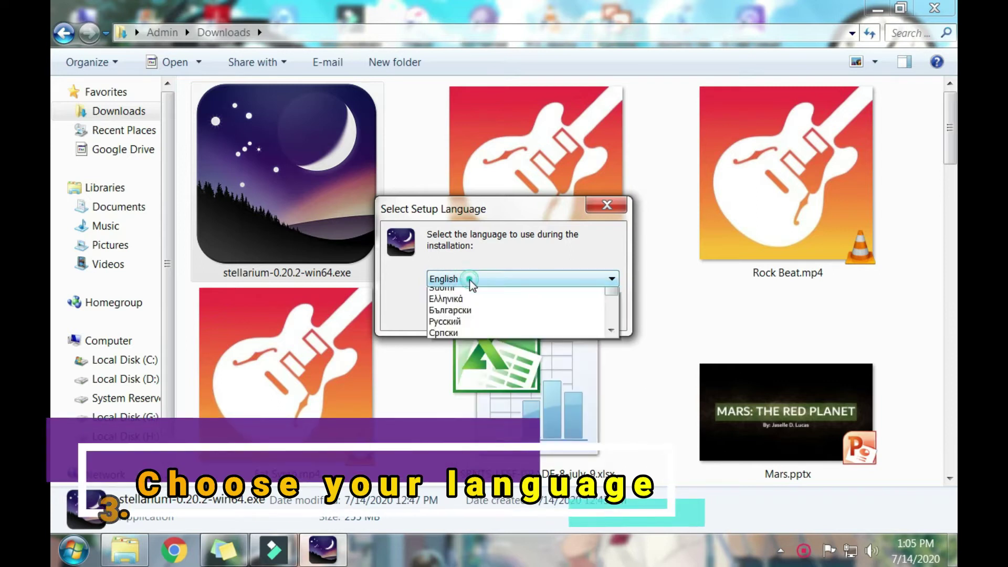
pyautogui.click(462, 278)
# Step: Confirm English, then accept the GNU General Public License agreement and continue
pyautogui.click(512, 315)
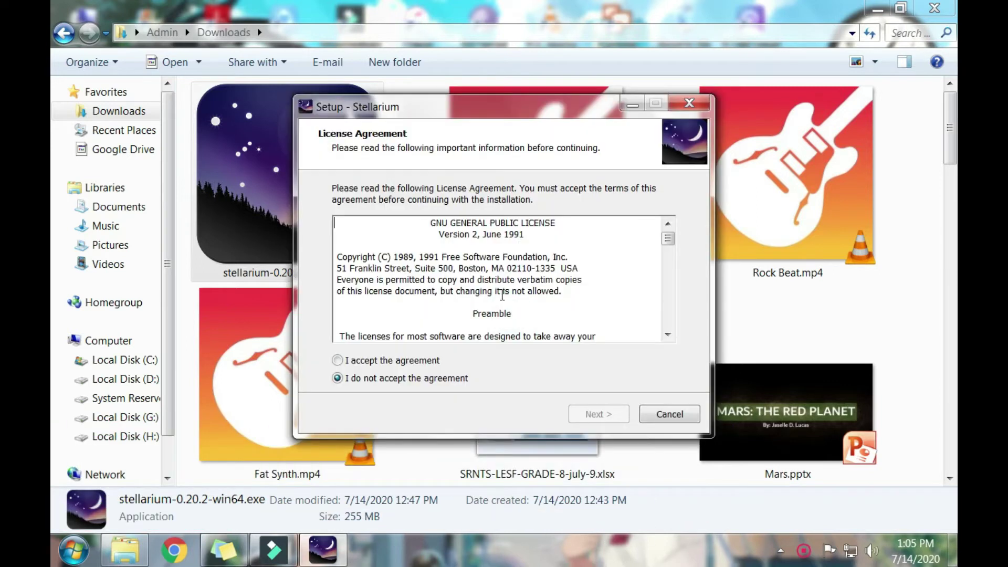
pyautogui.scroll(-15, 581, 272)
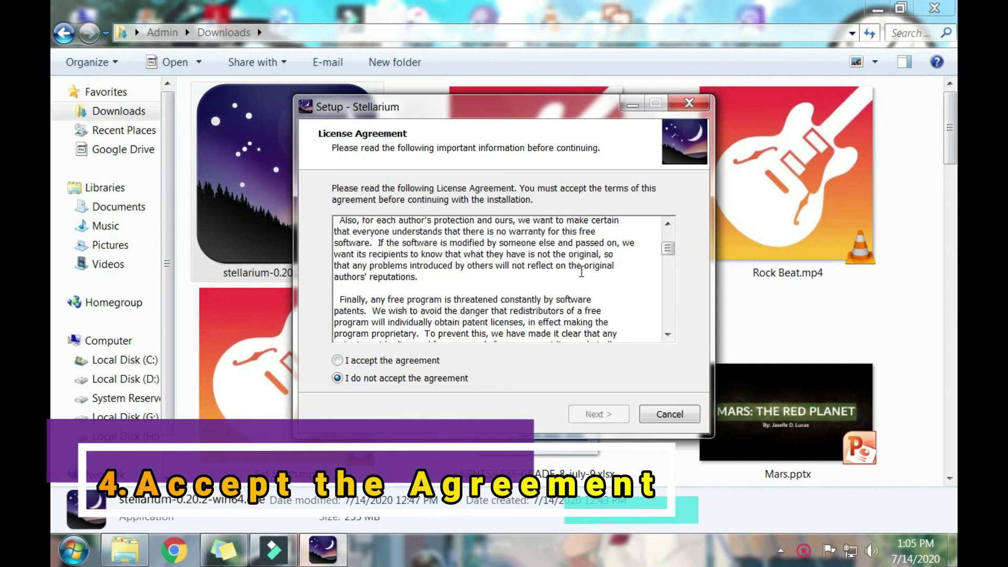
pyautogui.scroll(-6, 582, 272)
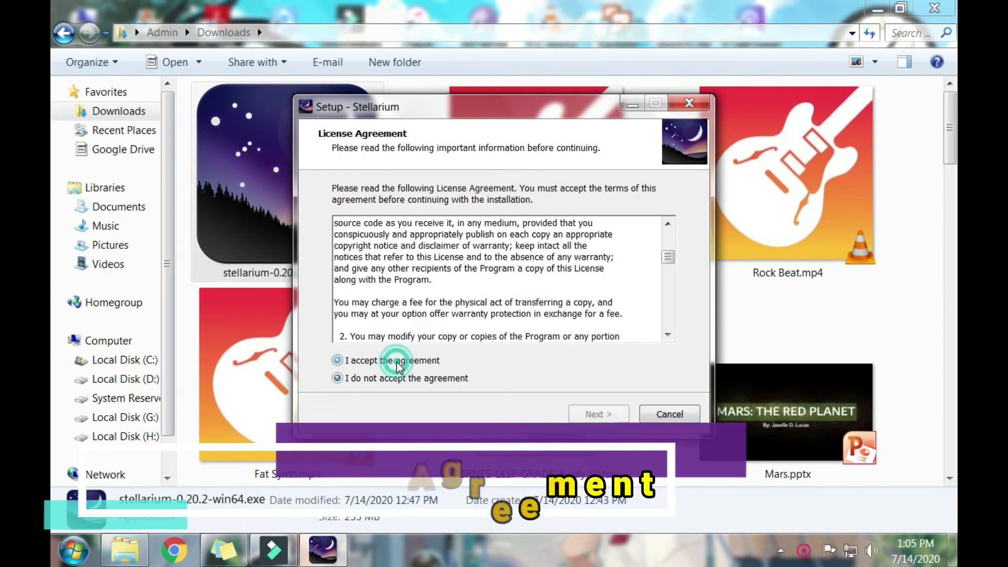
pyautogui.click(337, 361)
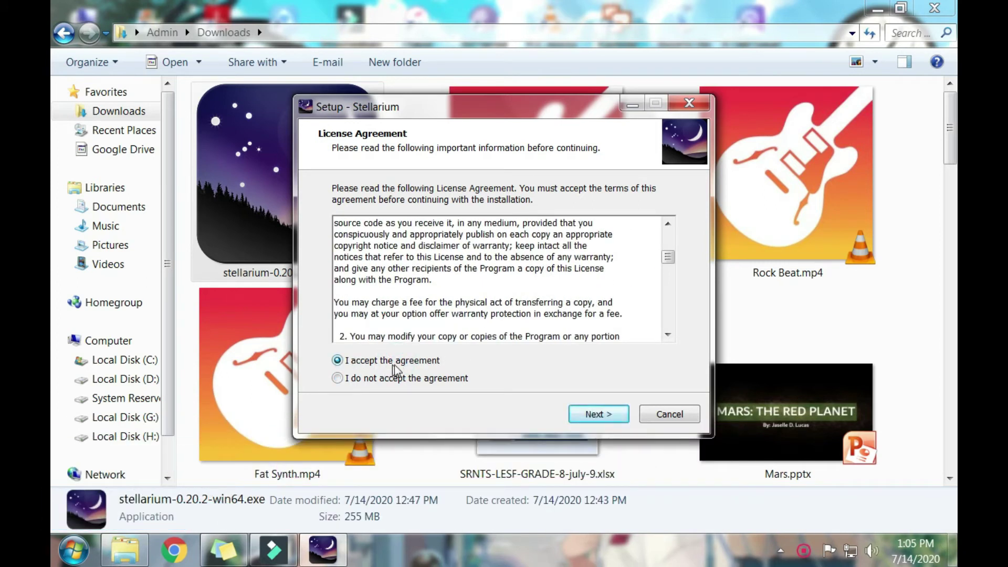
pyautogui.click(579, 417)
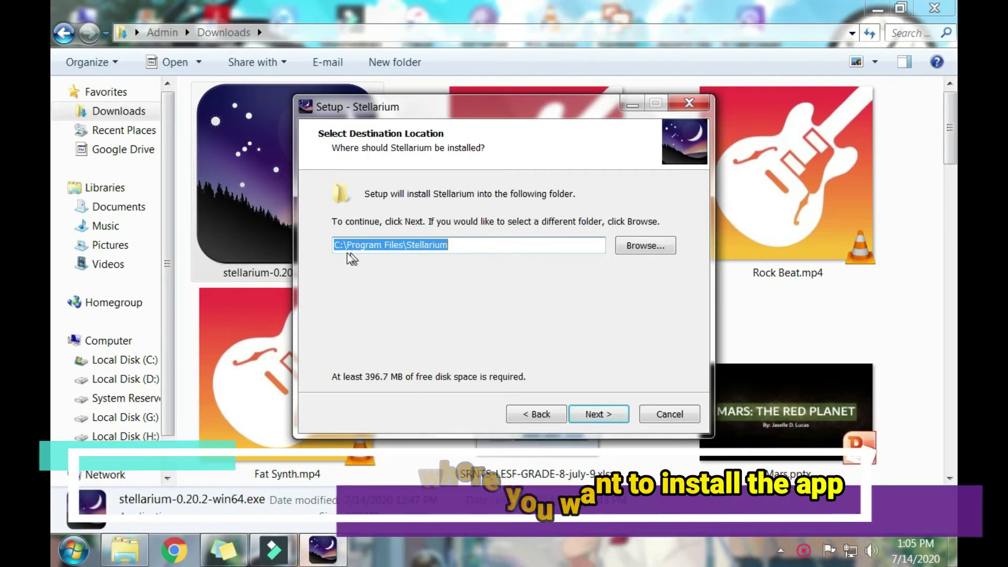
# Step: Keep C:\Program Files\Stellarium and the default Start Menu folder, with a desktop shortcut for all users
pyautogui.click(596, 417)
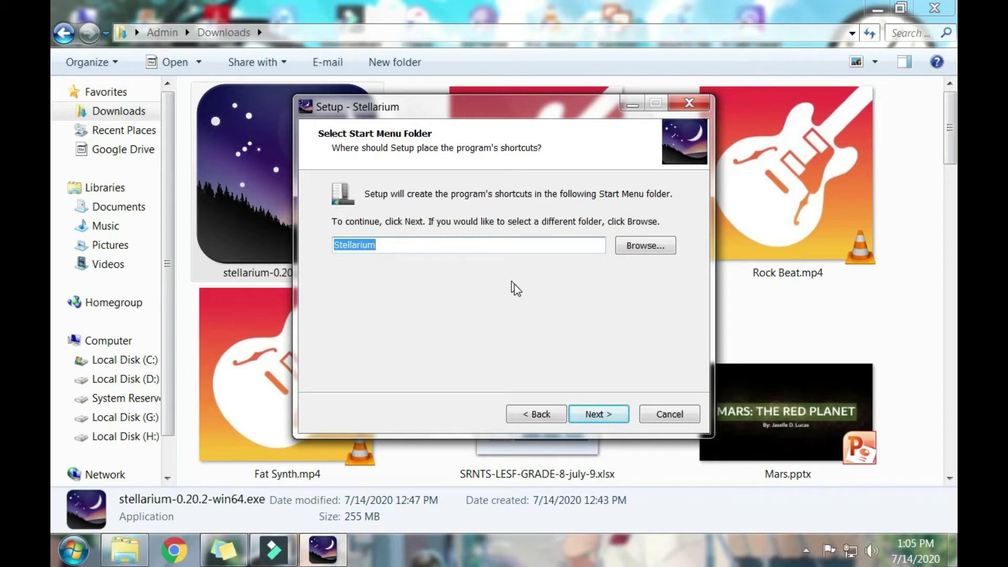
pyautogui.click(591, 415)
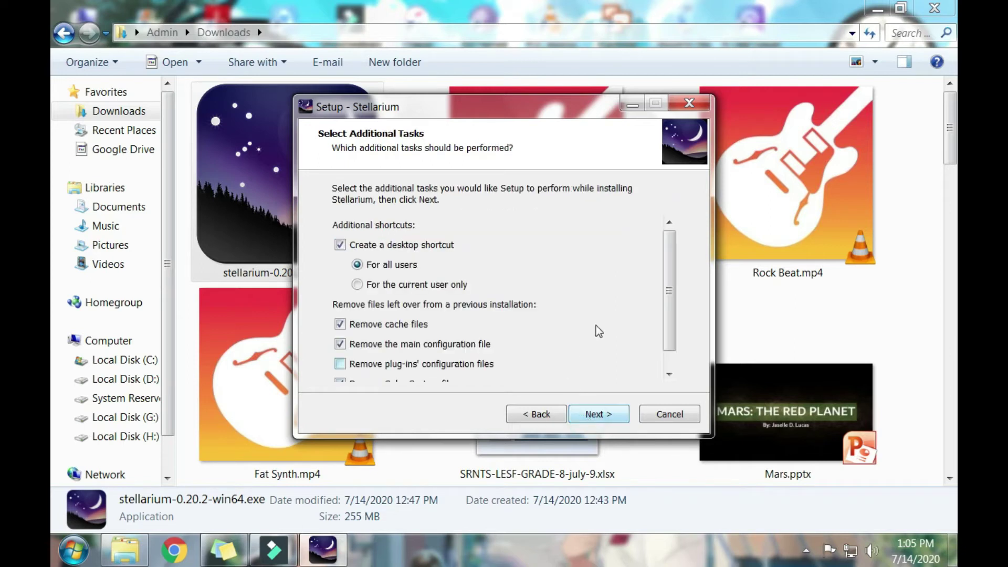
pyautogui.scroll(-2, 601, 328)
pyautogui.scroll(1, 525, 294)
pyautogui.scroll(1, 371, 259)
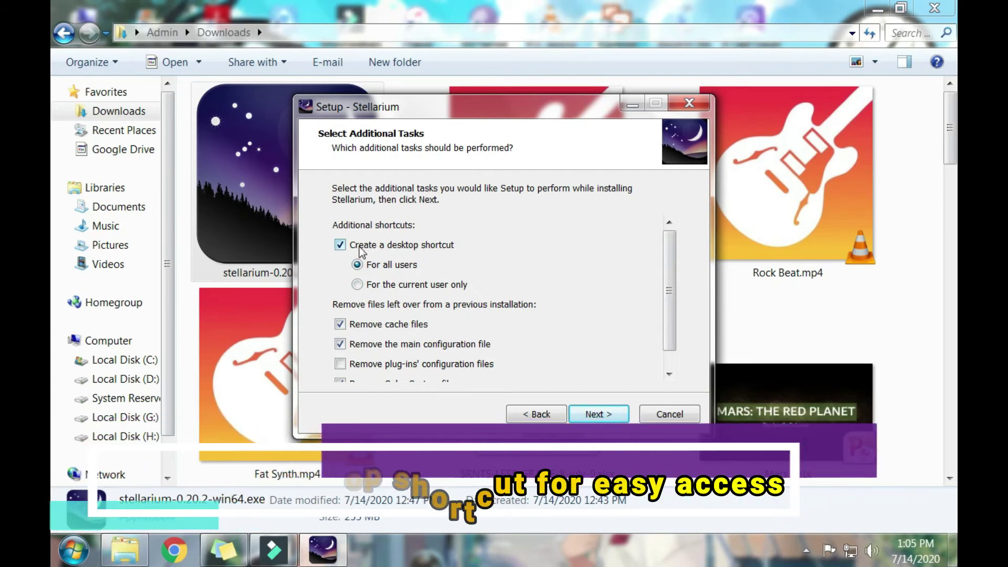
pyautogui.click(342, 249)
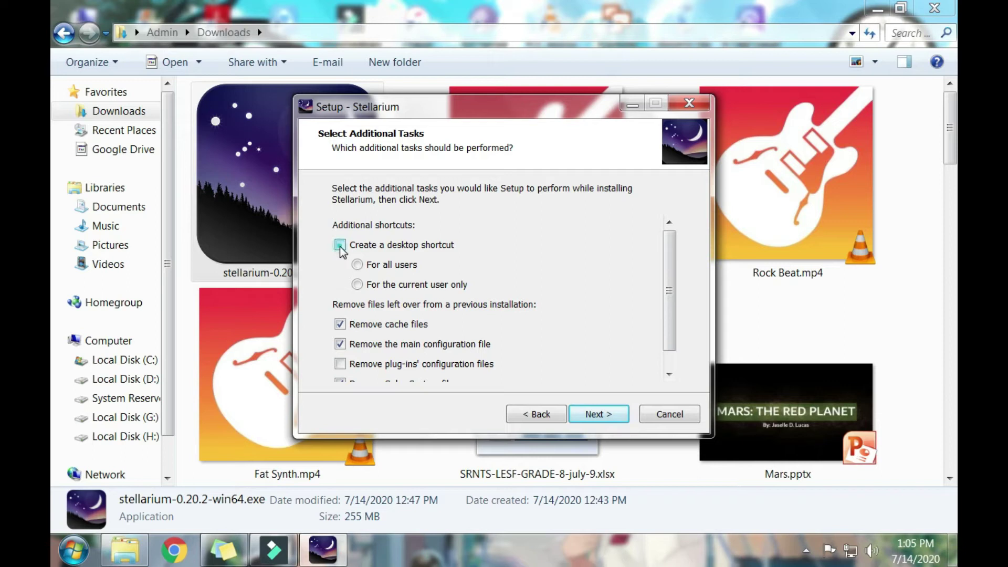
pyautogui.click(341, 247)
pyautogui.scroll(-1, 399, 325)
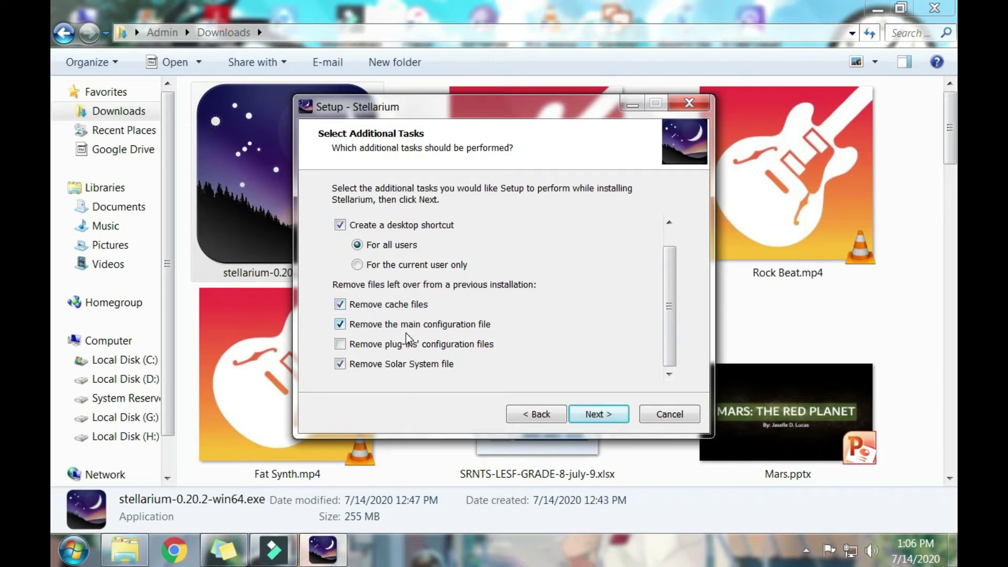
pyautogui.click(601, 414)
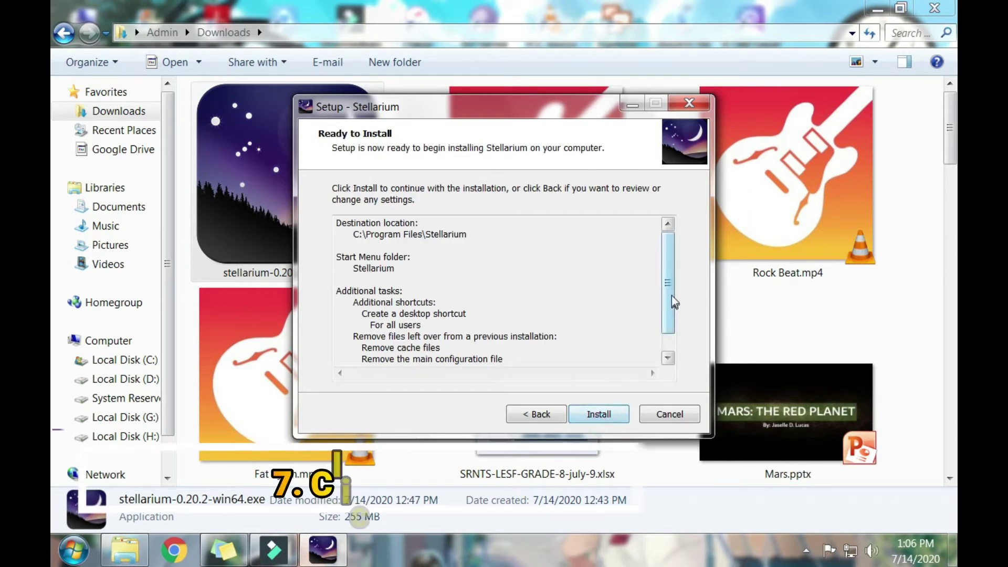
# Step: Install Stellarium 0.20.2, then finish the wizard with Launch Stellarium ticked
pyautogui.moveTo(670, 295); pyautogui.dragTo(678, 346)
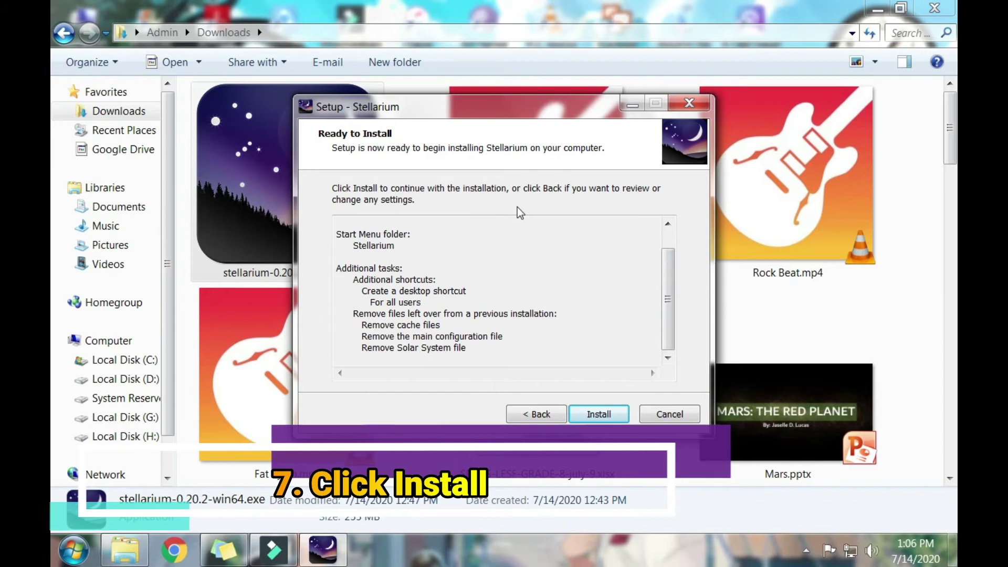
pyautogui.click(602, 415)
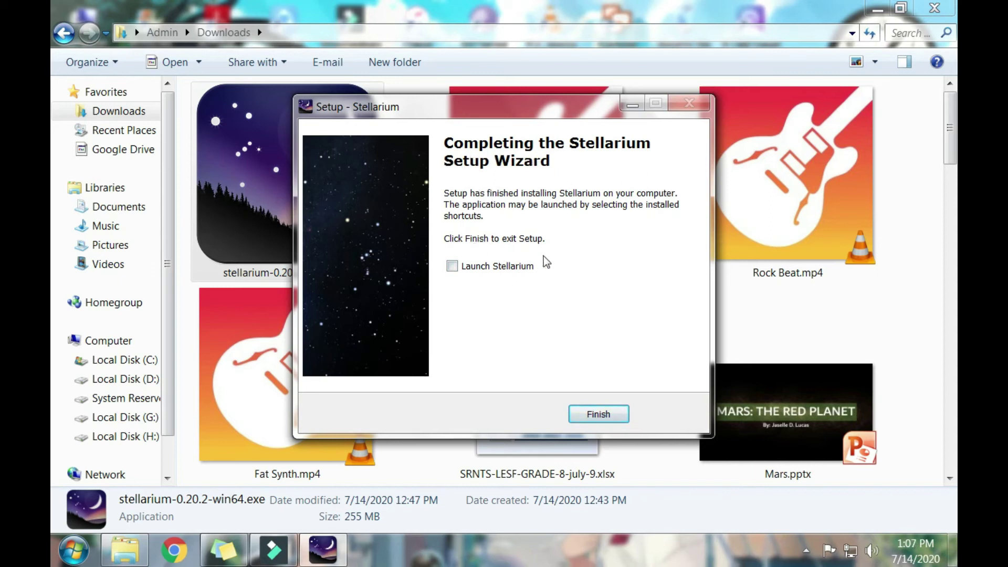
pyautogui.click(451, 267)
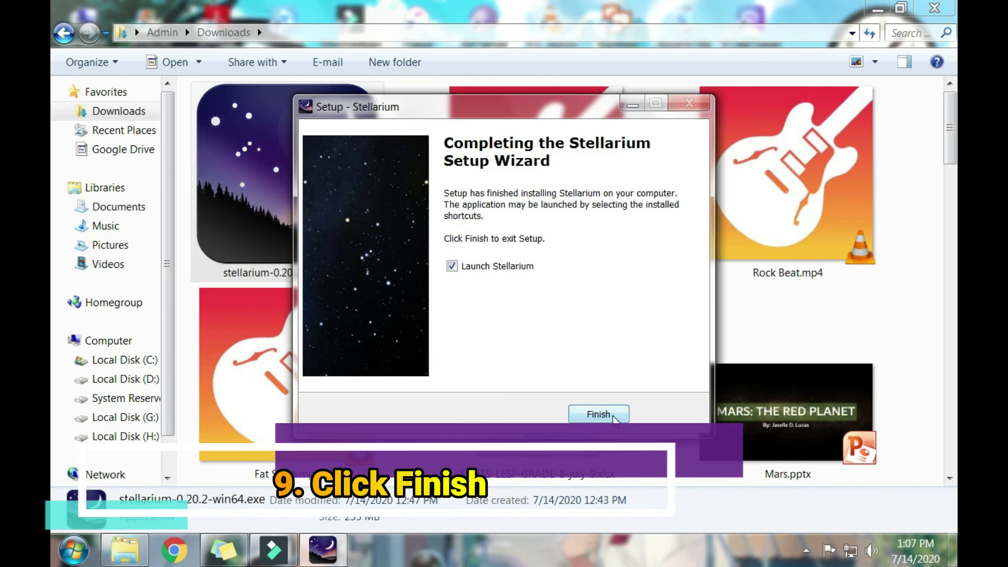
pyautogui.click(599, 415)
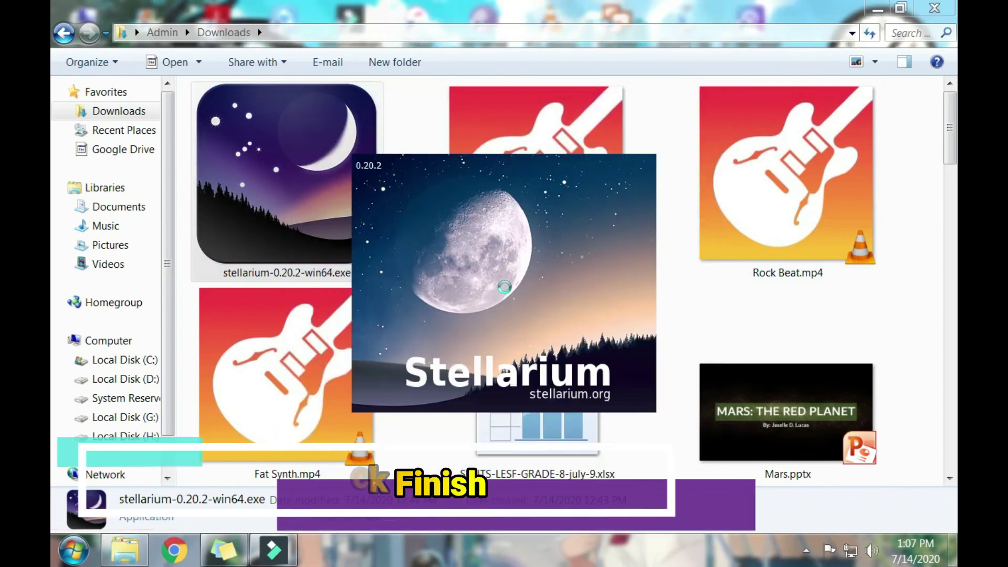